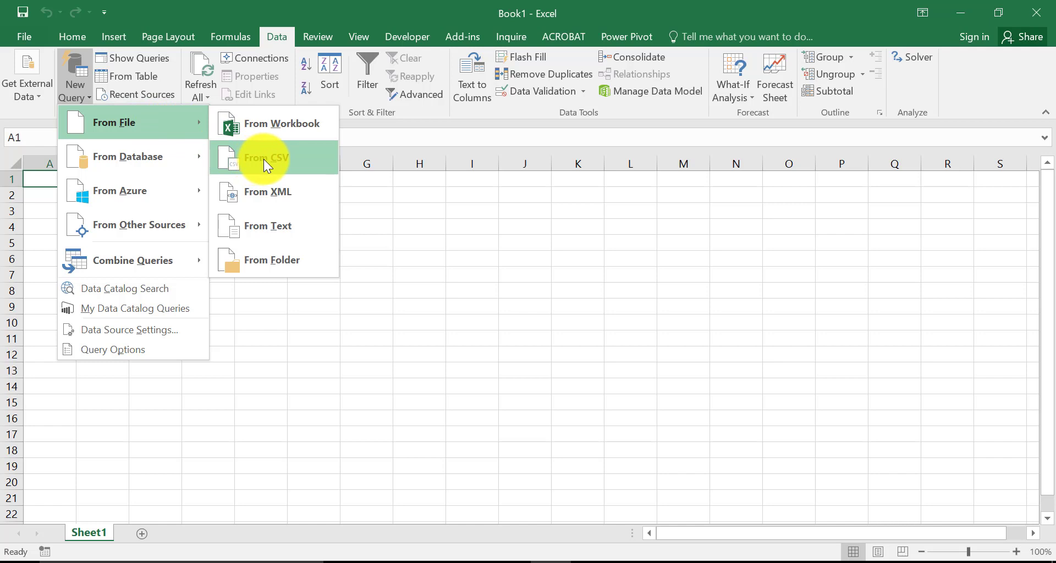
Import employee list.csv from Documents > Excel Course > Excel 2016 Bible > Chapter 38 as a CSV query and open it for editing.
left_click(264, 160)
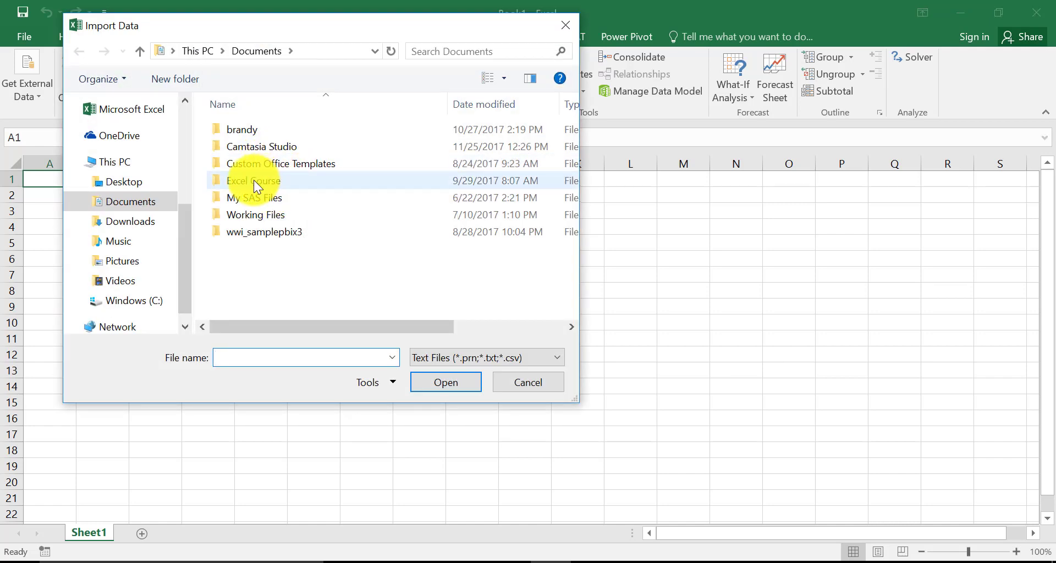
double_click(253, 180)
double_click(269, 132)
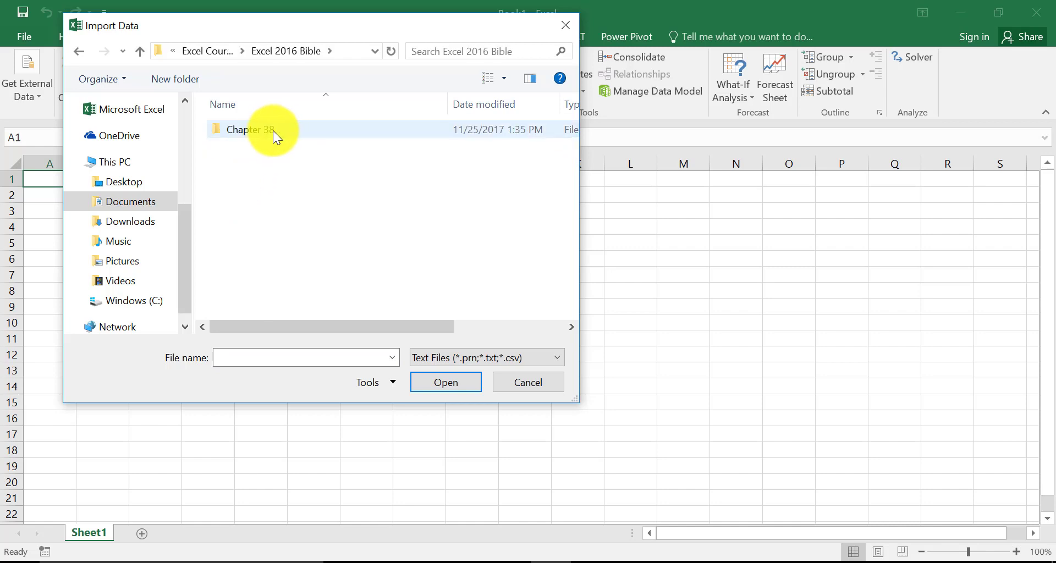
double_click(273, 130)
left_click(273, 147)
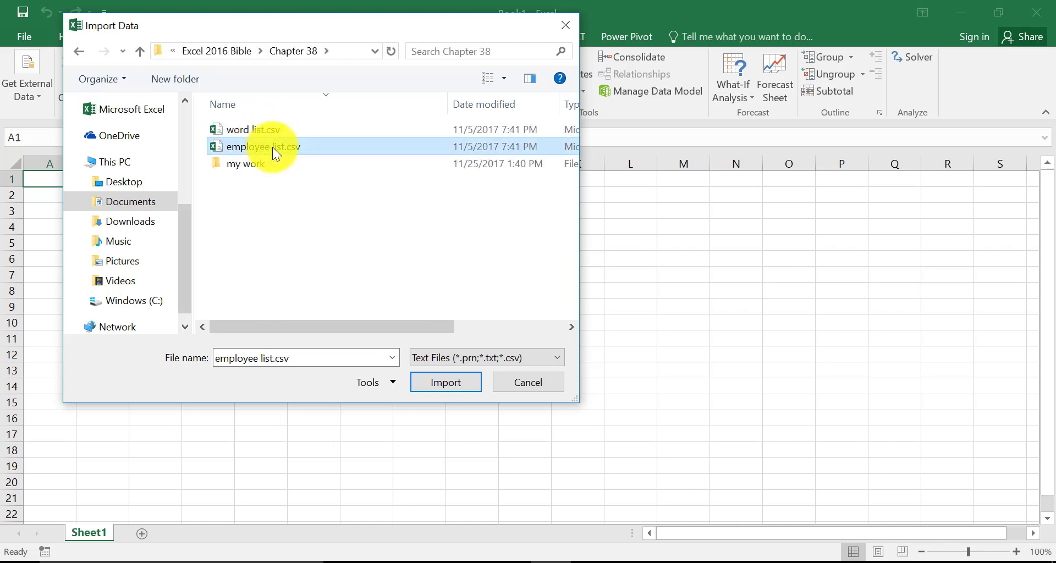
left_click(454, 384)
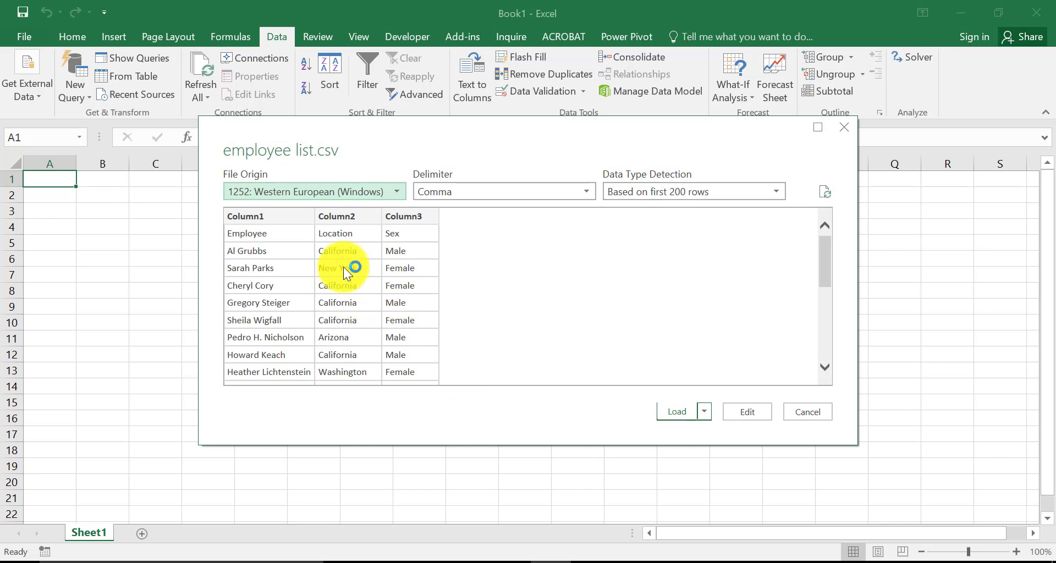
left_click(748, 412)
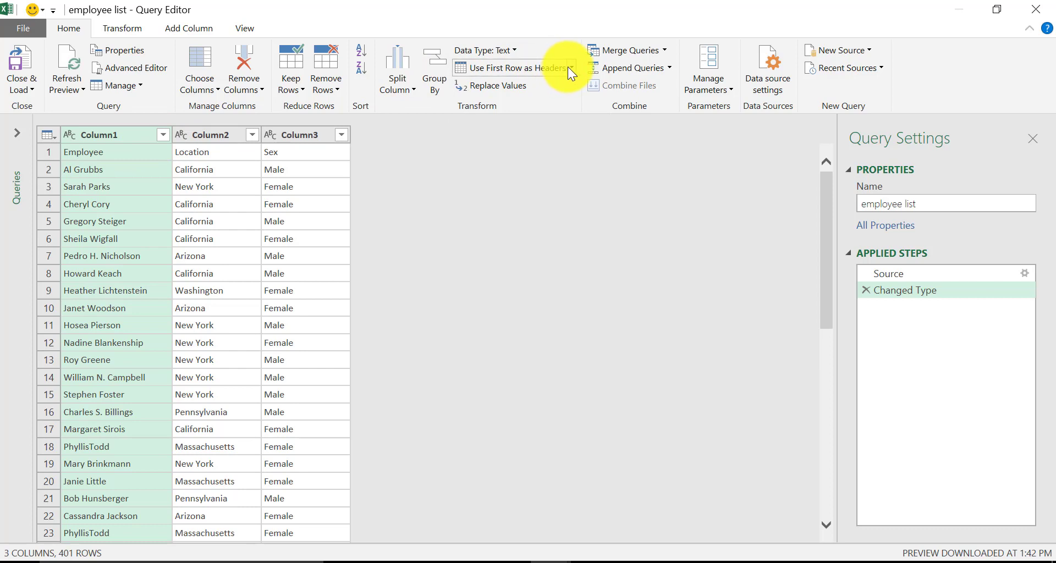
Promote the first row of the employee list query to column headers.
left_click(130, 27)
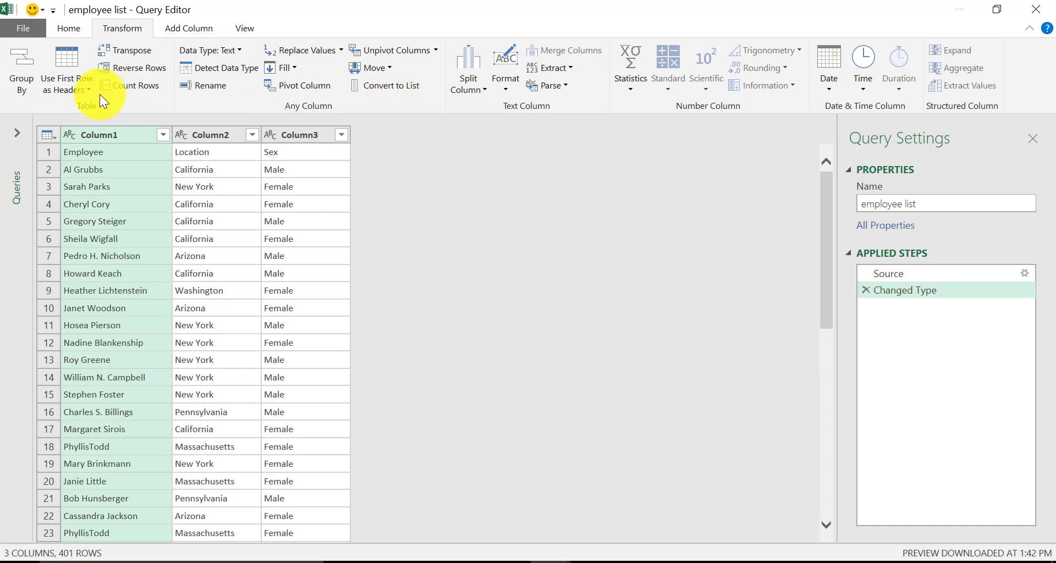
left_click(85, 86)
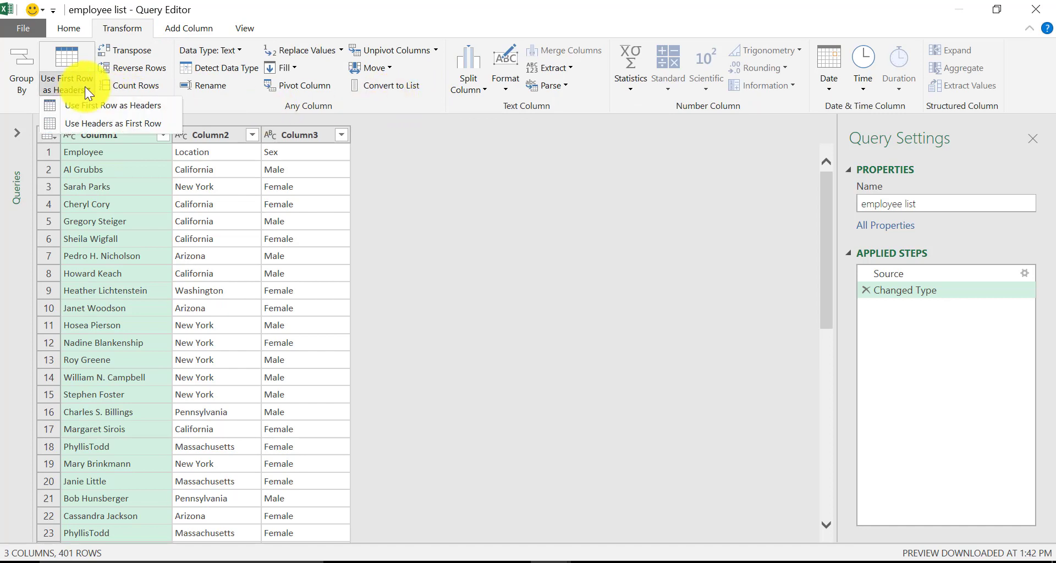
left_click(92, 104)
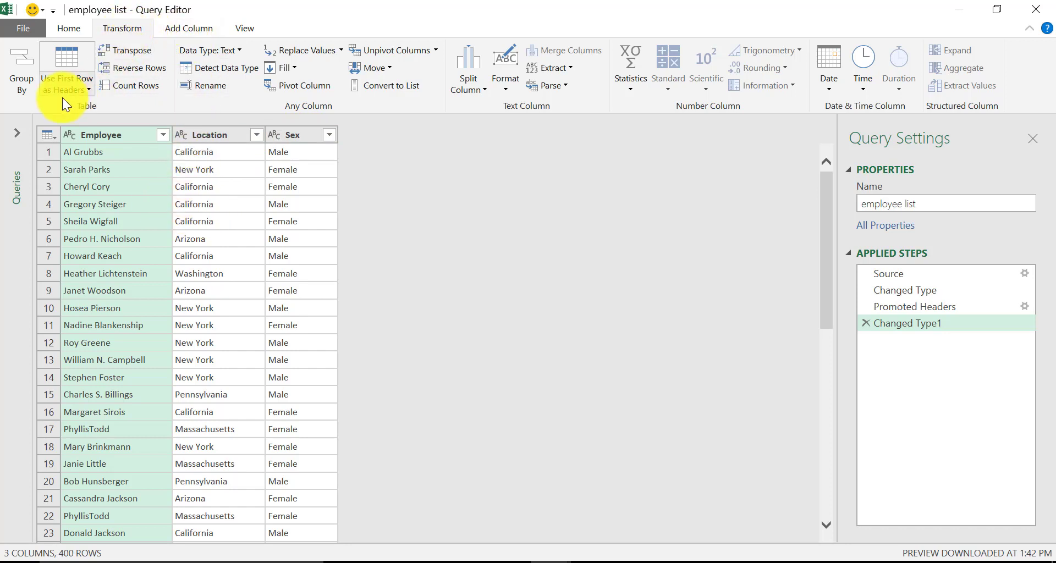
Group the rows by Location and Sex using advanced grouping, with a Count column that counts rows.
left_click(25, 79)
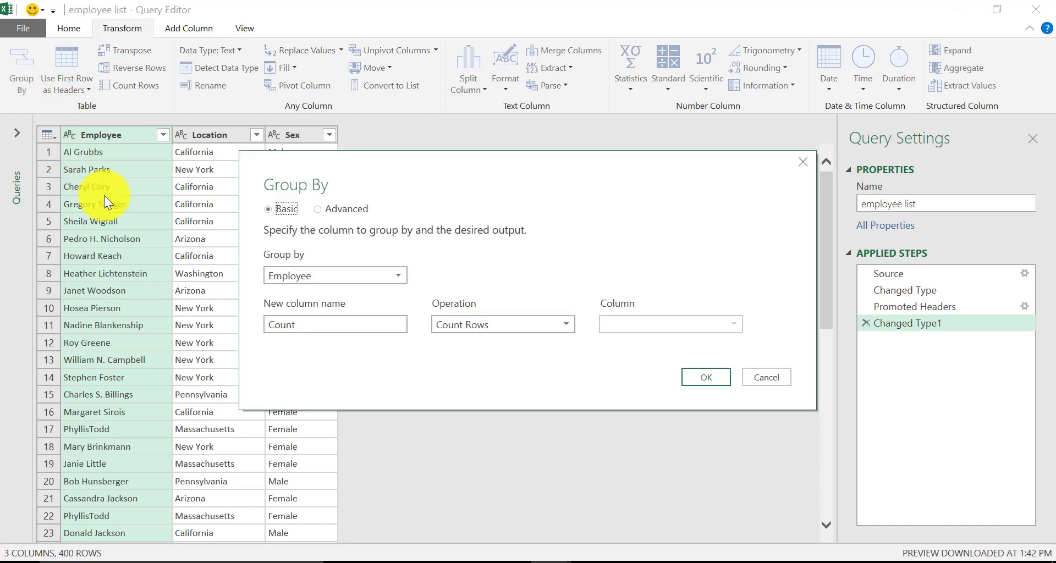
left_click(399, 275)
left_click(322, 310)
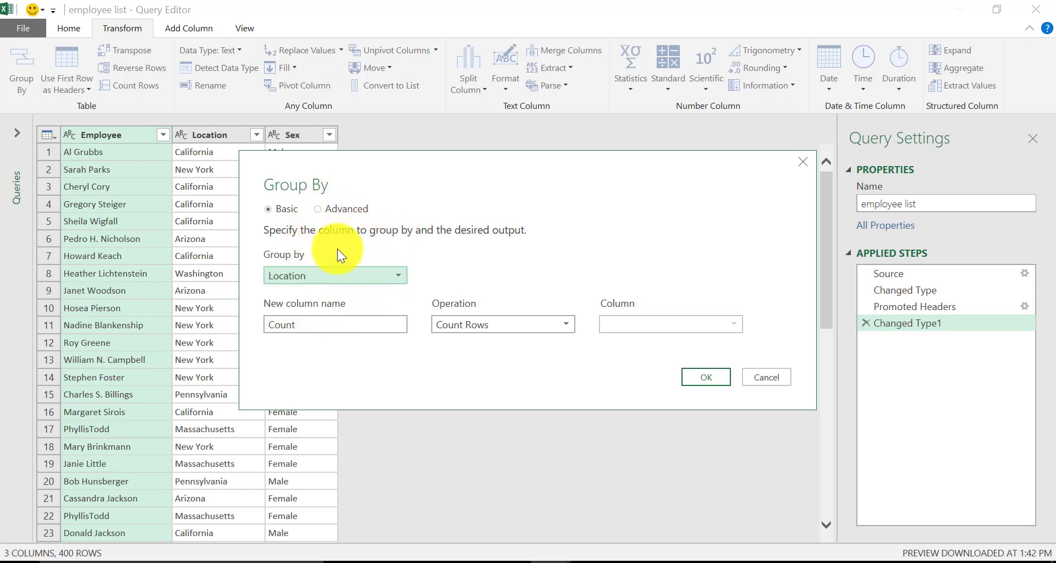
left_click(318, 209)
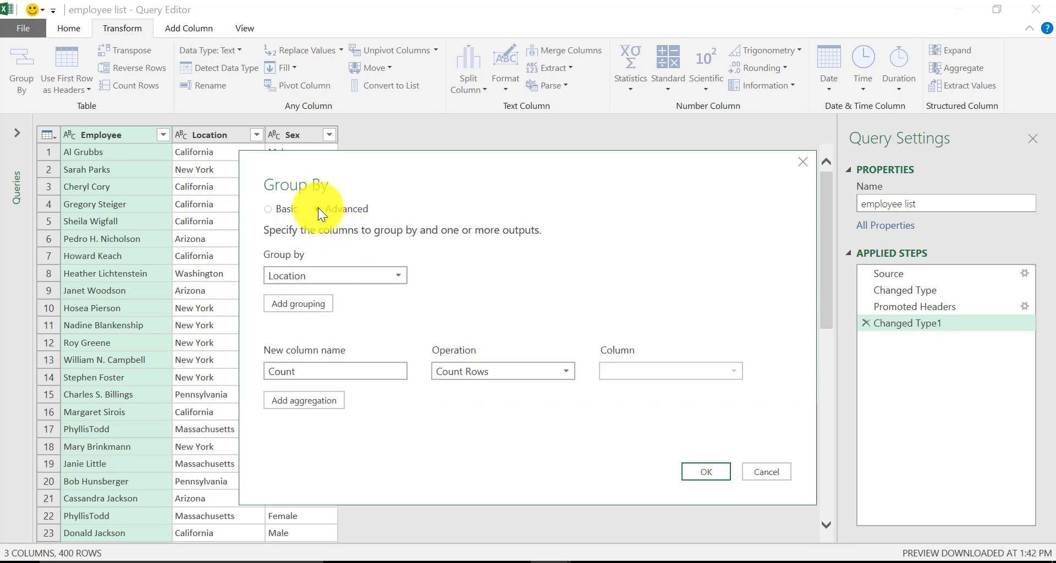
left_click(308, 303)
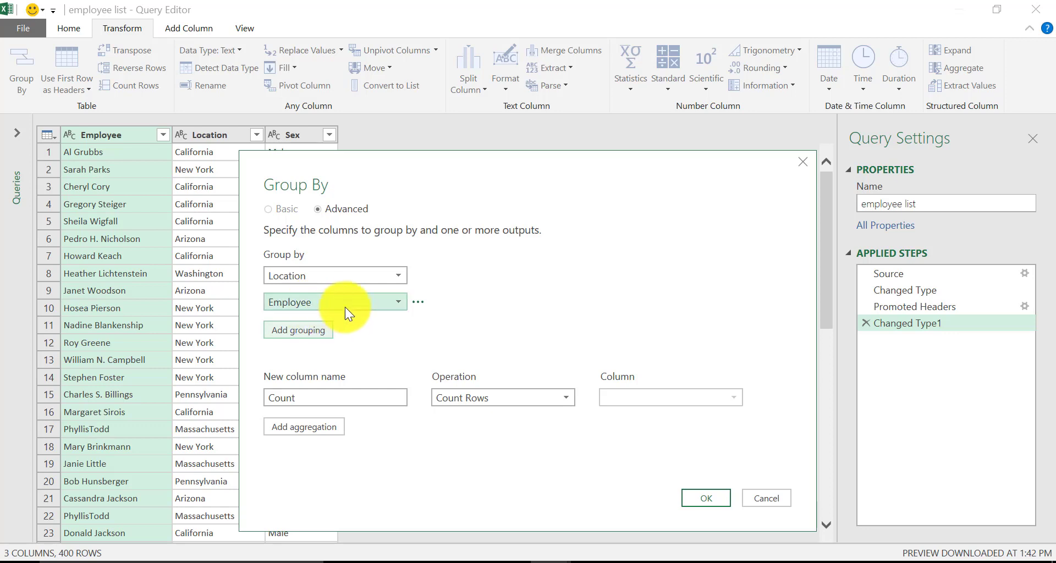
left_click(399, 300)
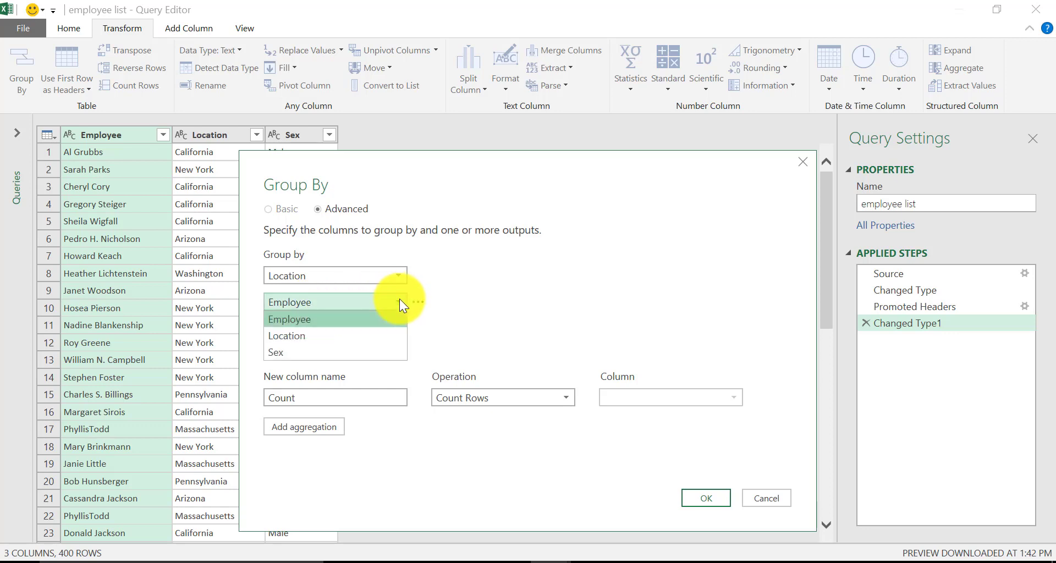
left_click(280, 352)
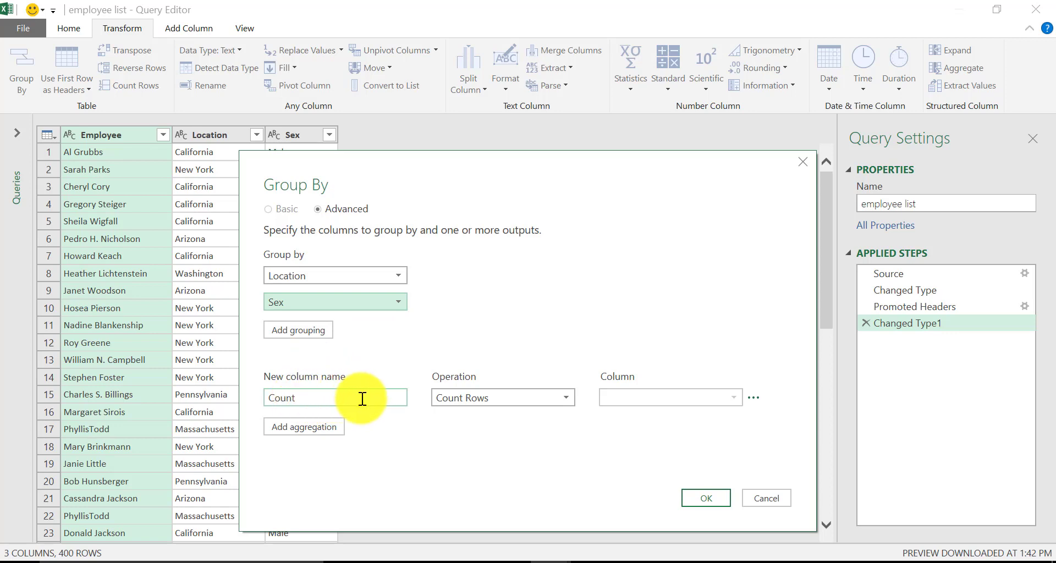
left_click(566, 400)
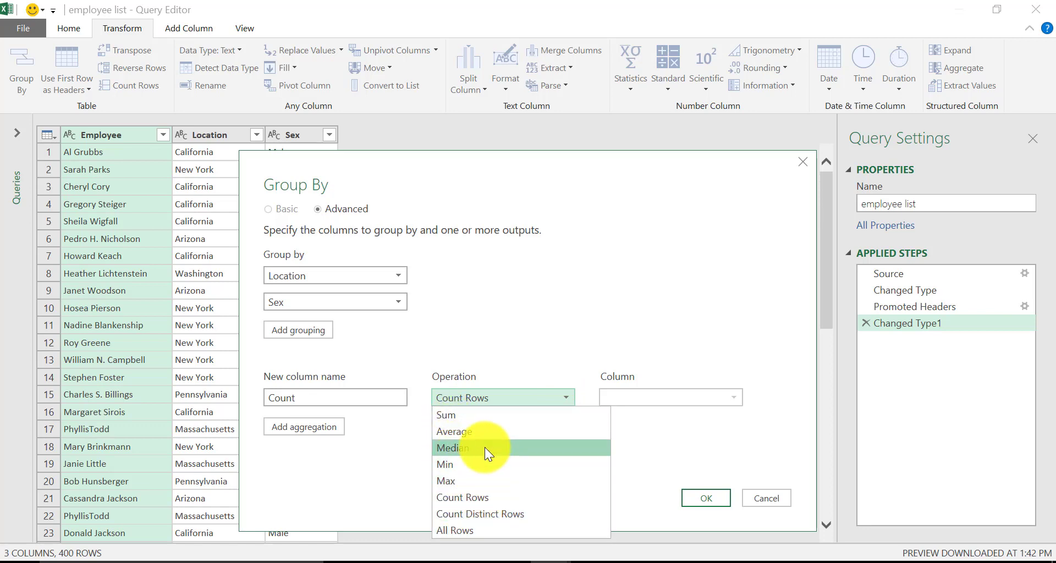
left_click(493, 334)
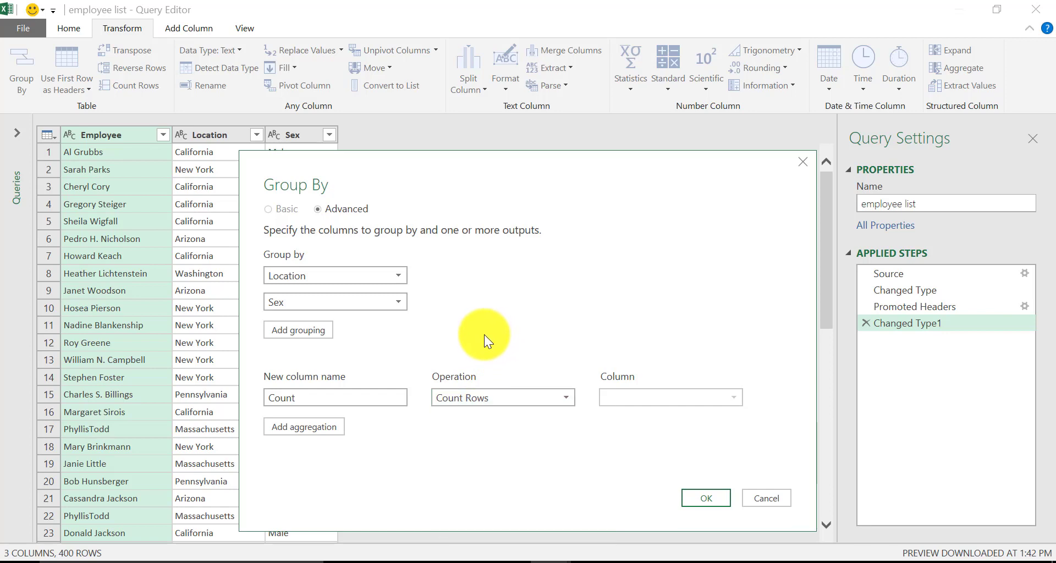
left_click(706, 497)
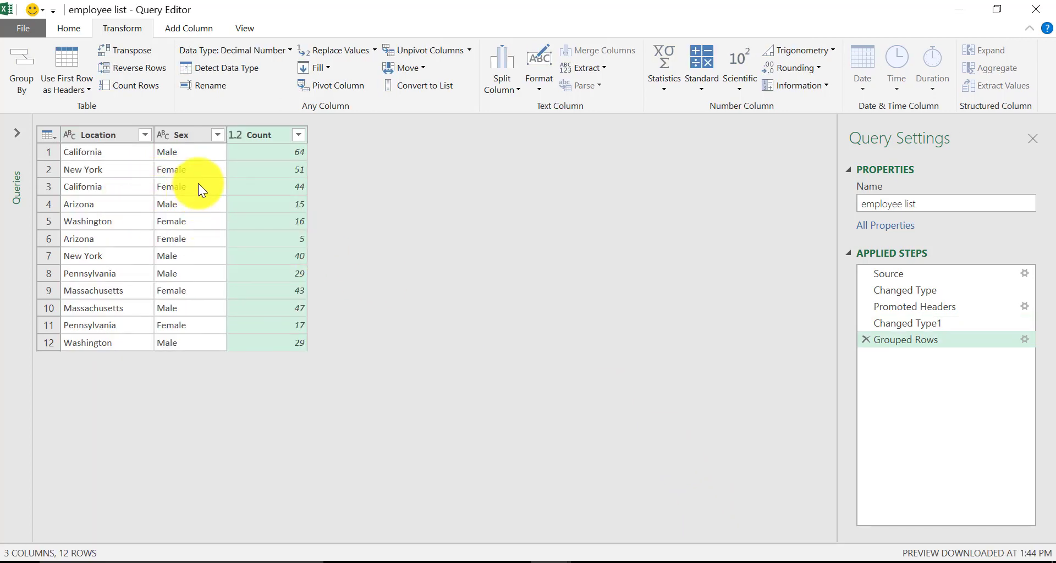
Close the query editor and load the grouped employee list into a worksheet.
left_click(58, 28)
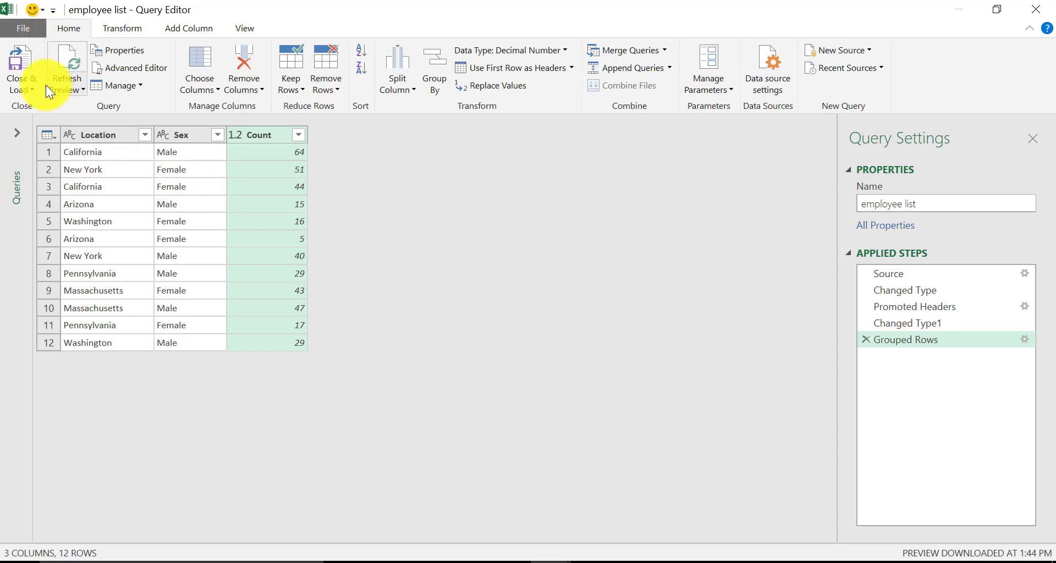
left_click(34, 88)
left_click(56, 104)
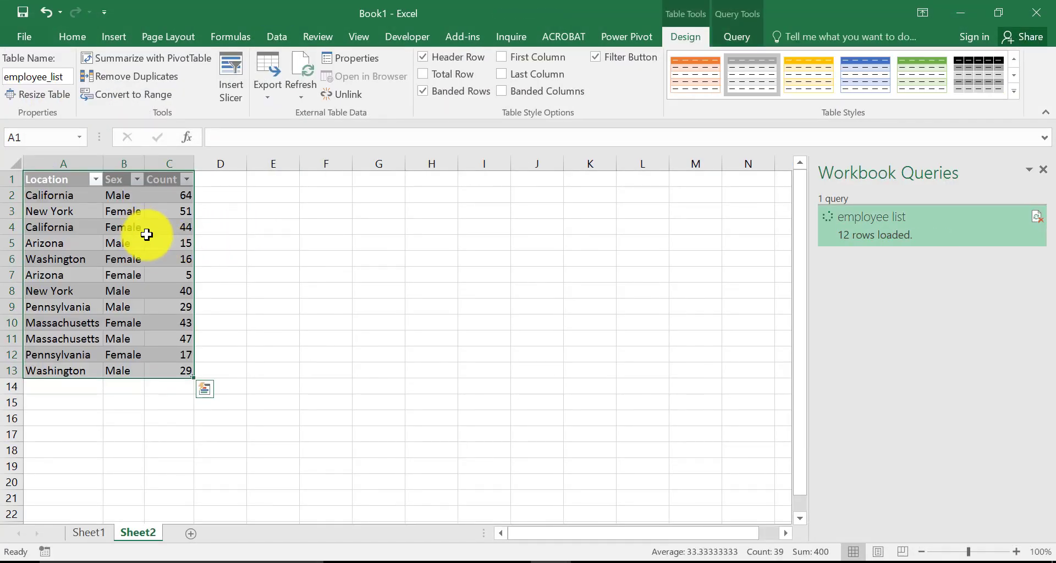
left_click(73, 228)
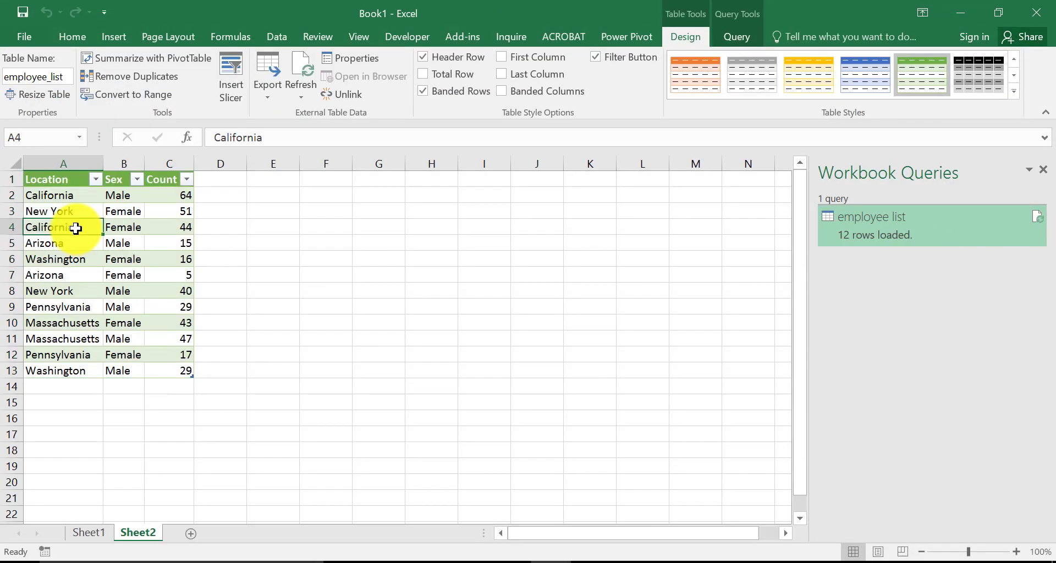
left_click(176, 228)
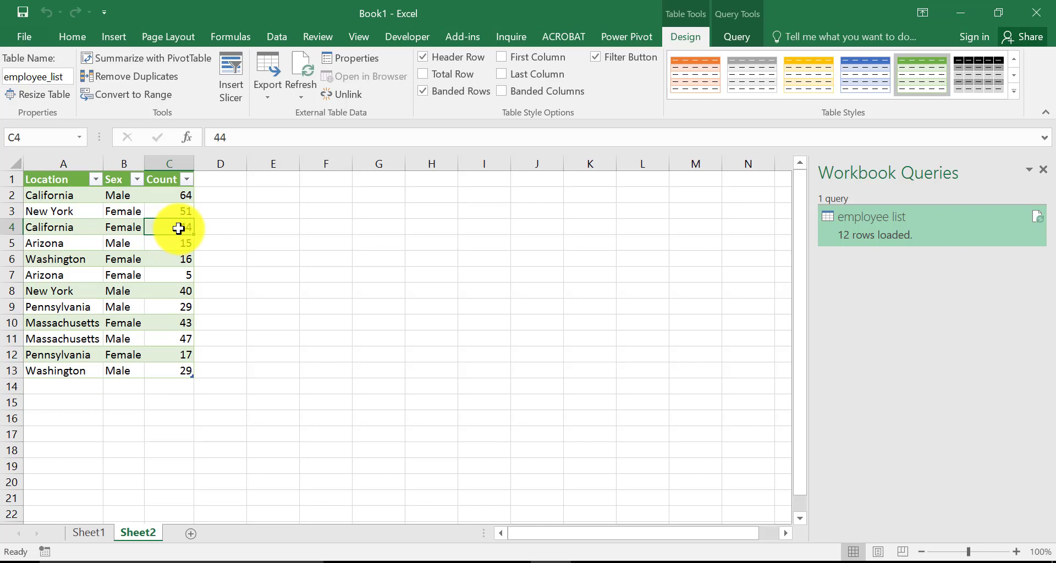
left_click(123, 228)
left_click(93, 228)
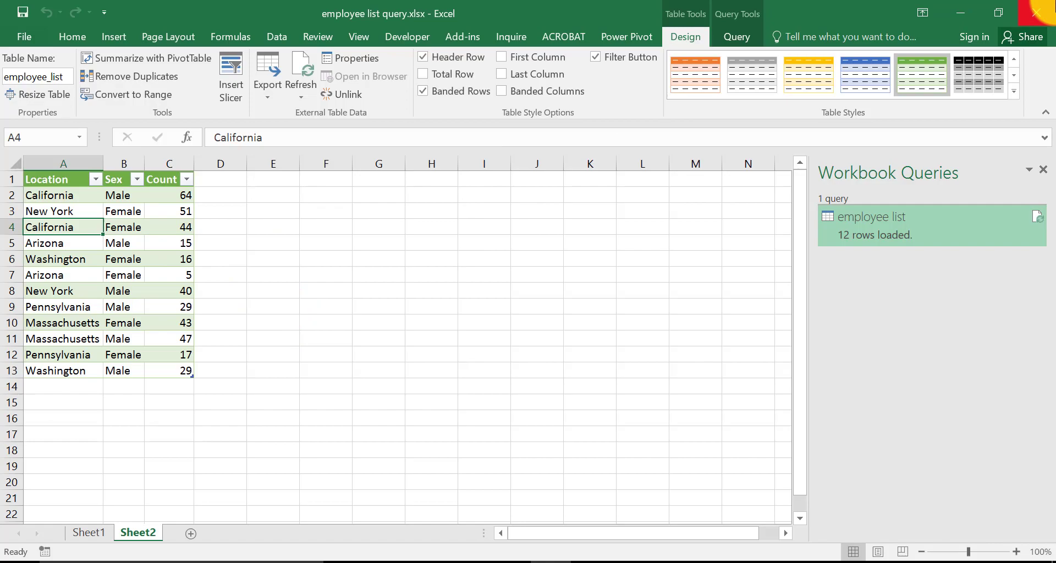
Close and reopen the recent workbook employee list query.xlsx, enabling its external data connections.
left_click(1036, 12)
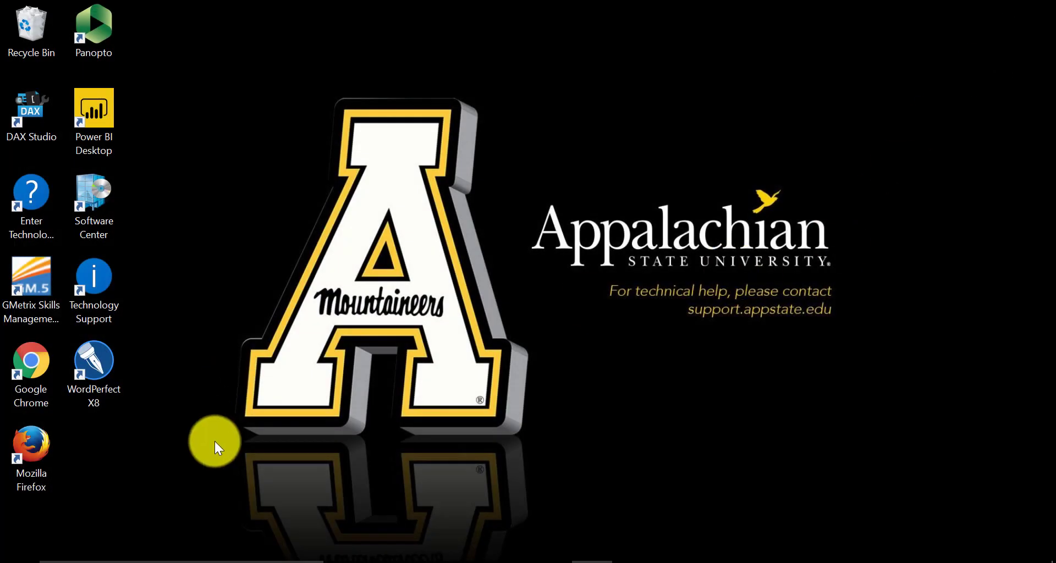
left_click(547, 562)
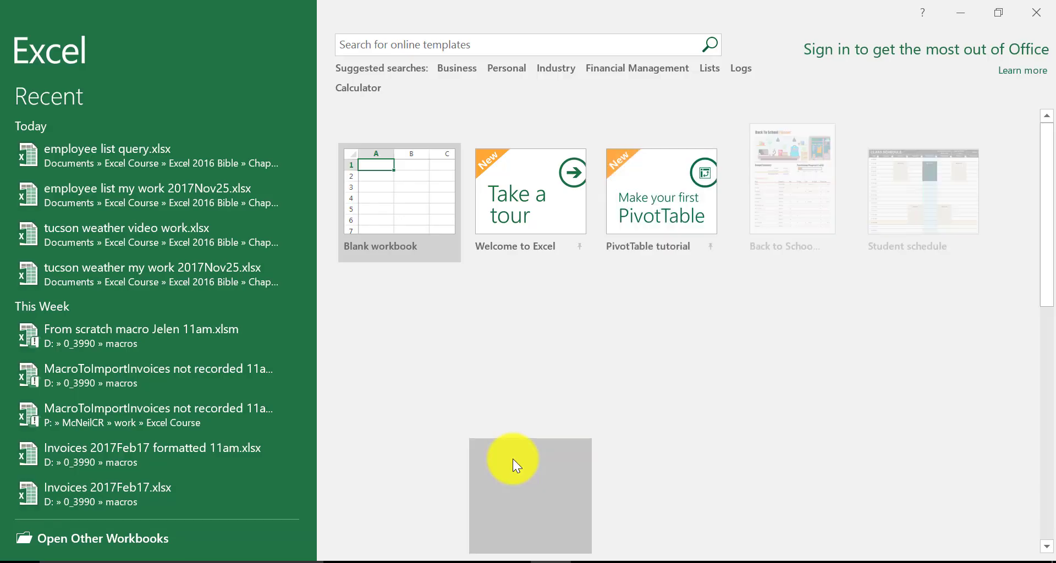
left_click(125, 163)
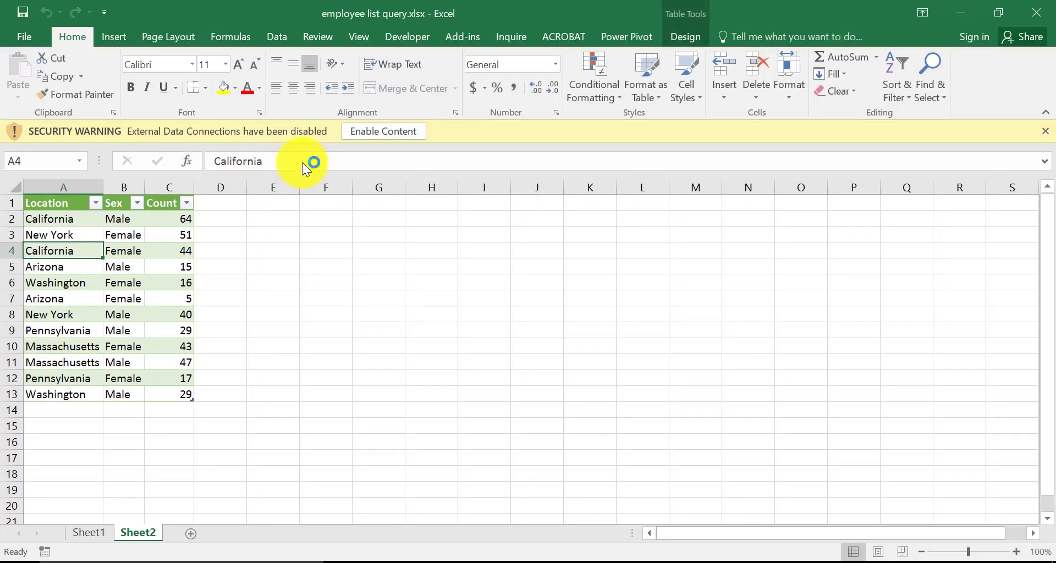
left_click(380, 132)
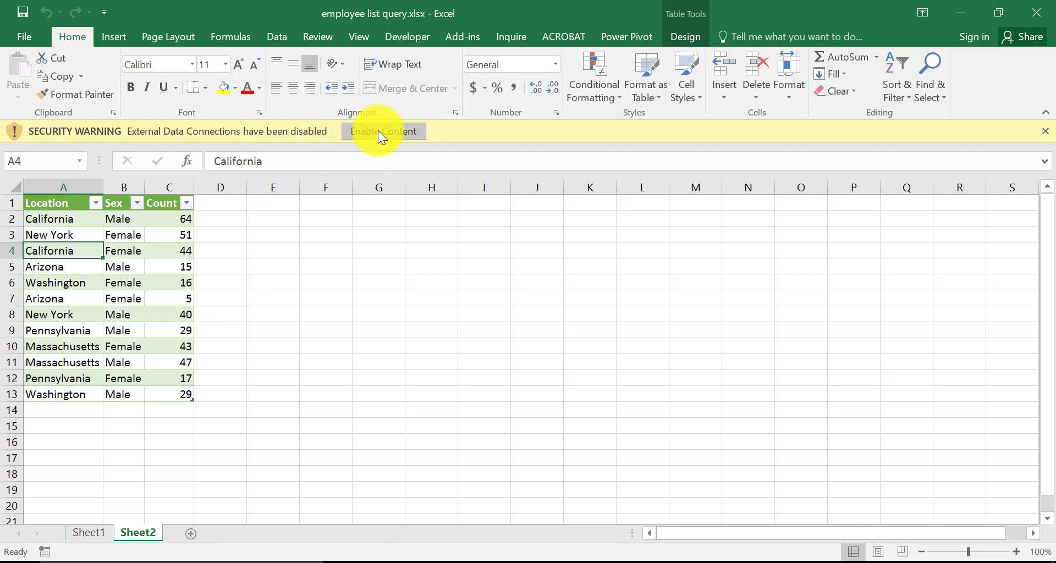
left_click(112, 243)
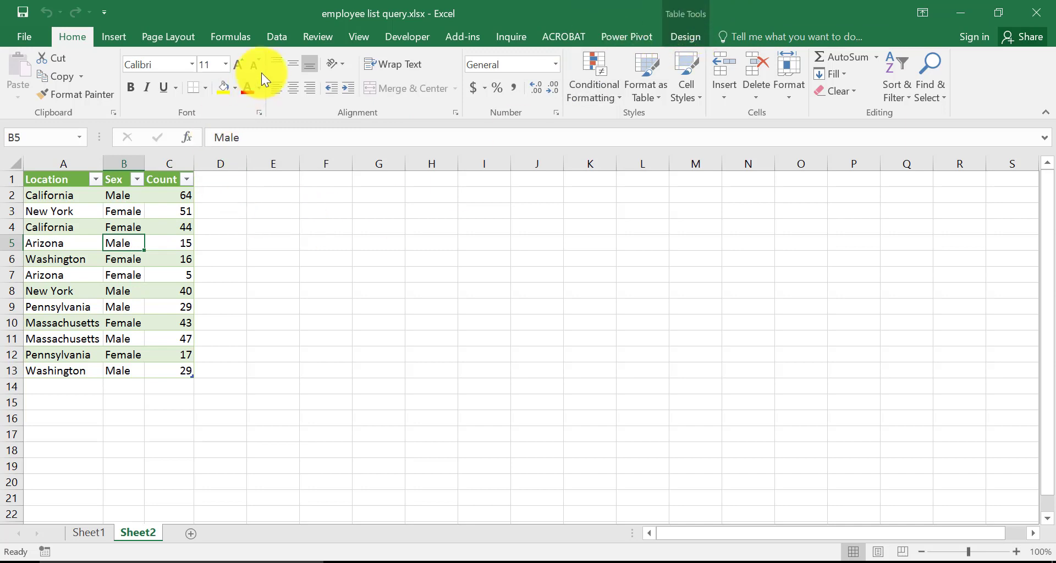
Show the workbook queries and open the employee list query for editing.
left_click(277, 37)
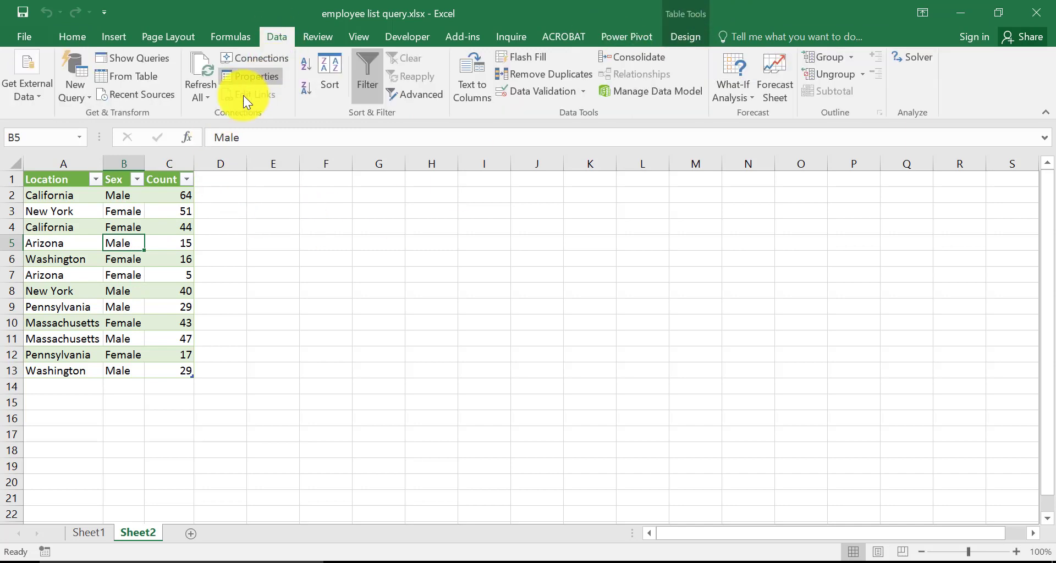
left_click(144, 57)
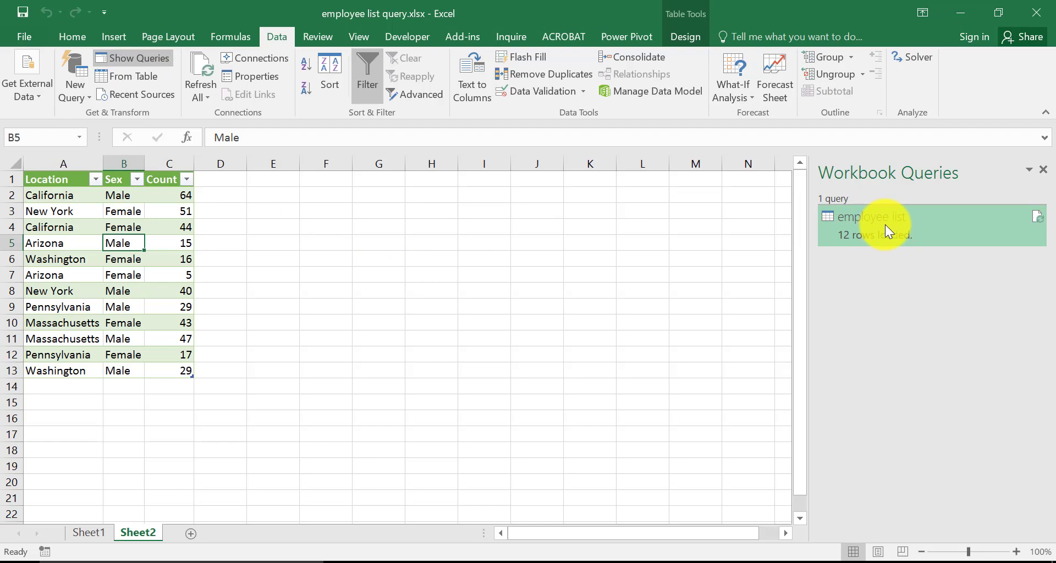
mouse_move(880, 225)
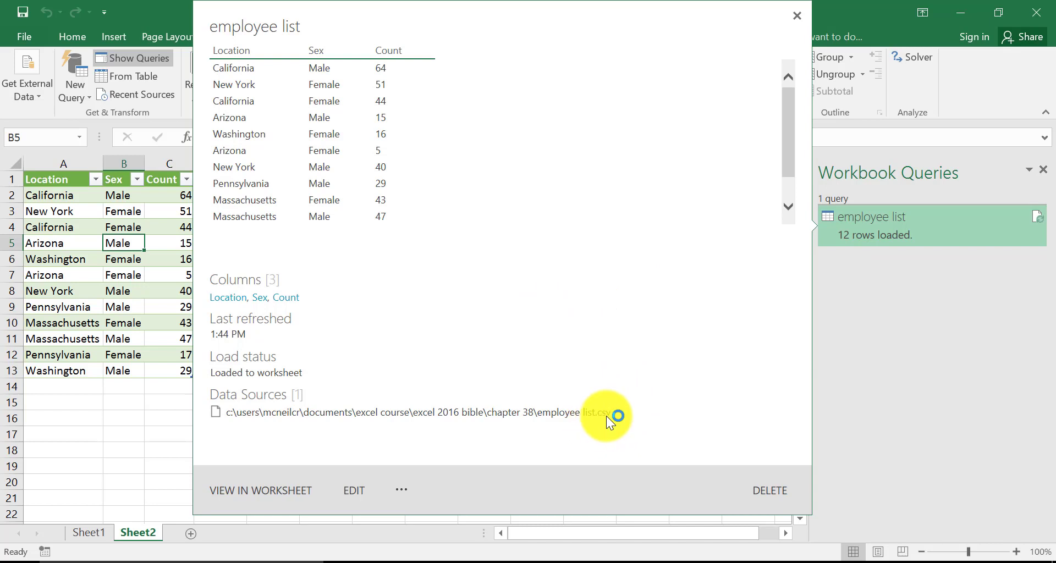
left_click(352, 490)
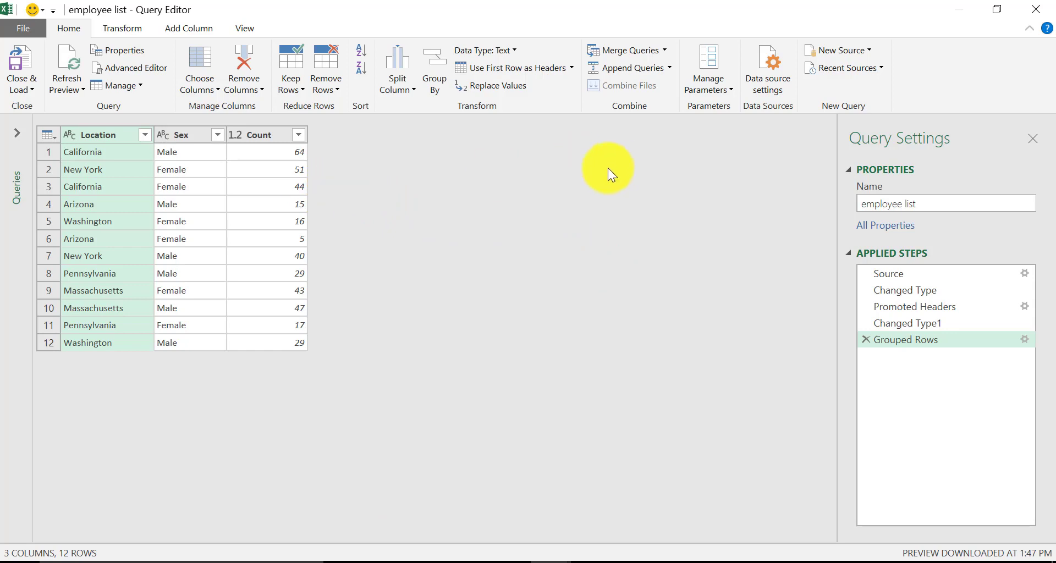
Check the query's data source settings, and exit the query editor discarding any changes.
left_click(769, 79)
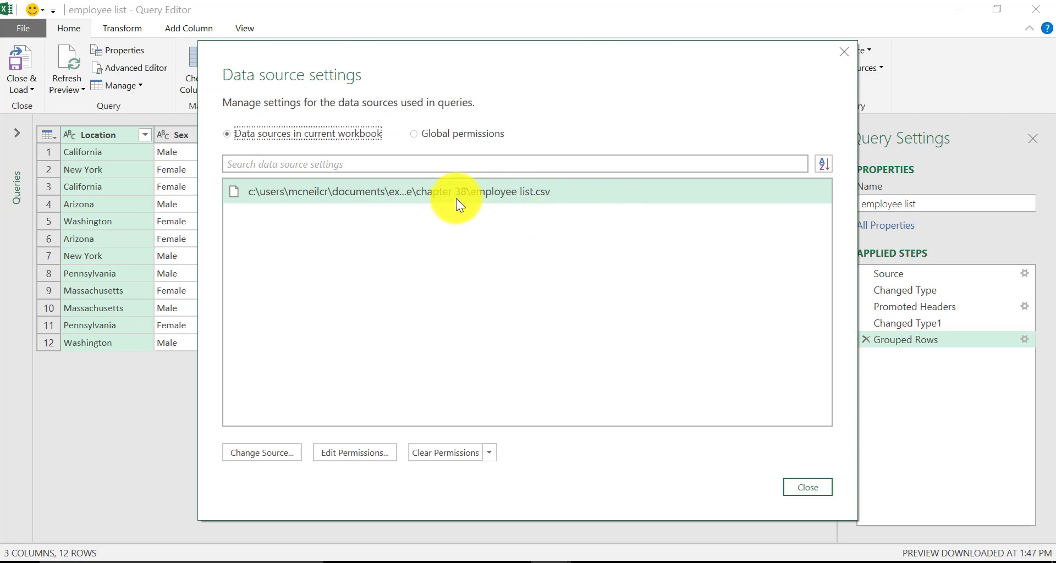
left_click(808, 488)
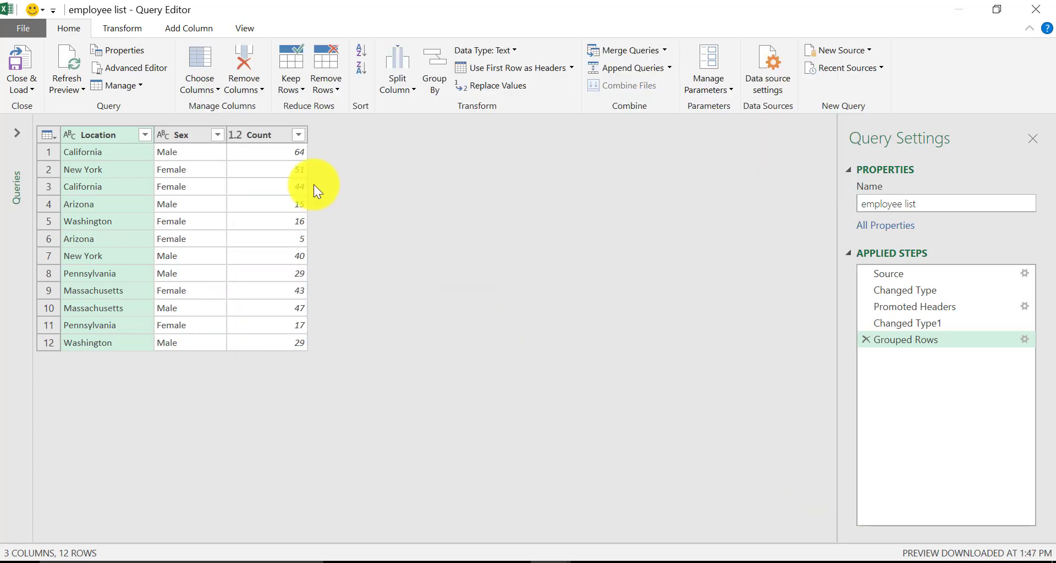
left_click(24, 28)
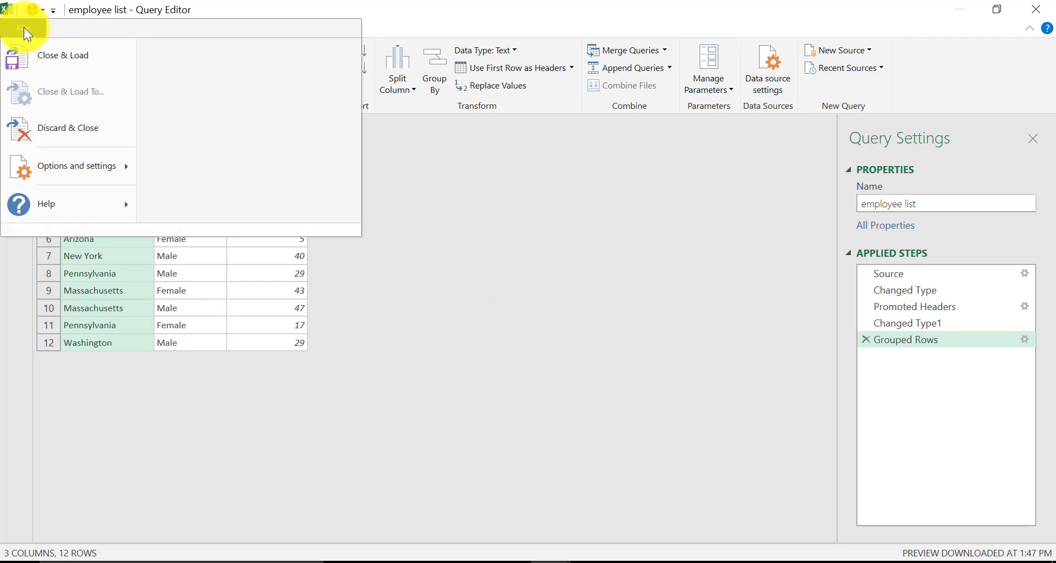
left_click(70, 127)
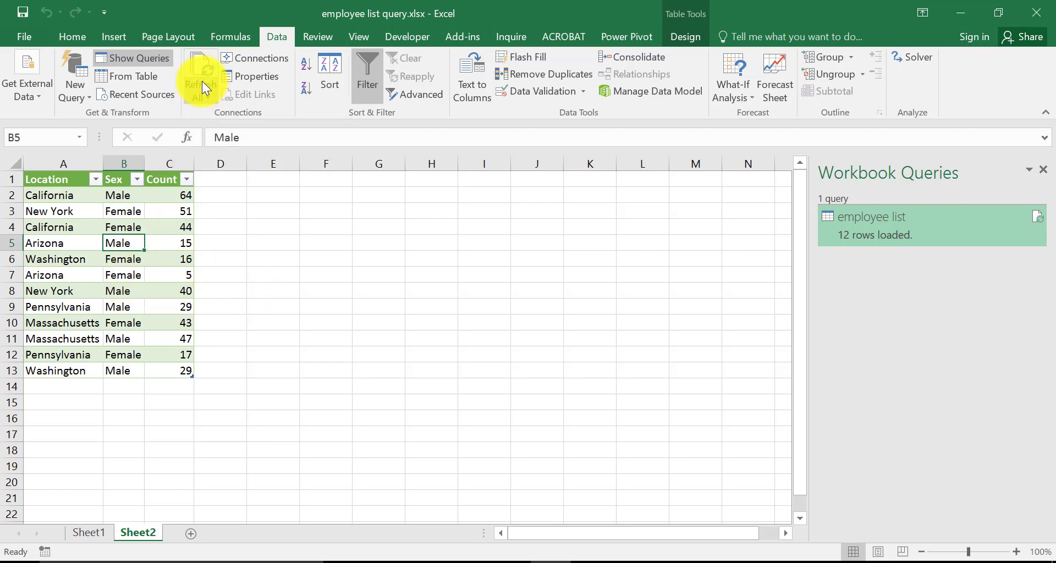
Refresh the employee list query table on Sheet2 from its source file.
left_click(210, 101)
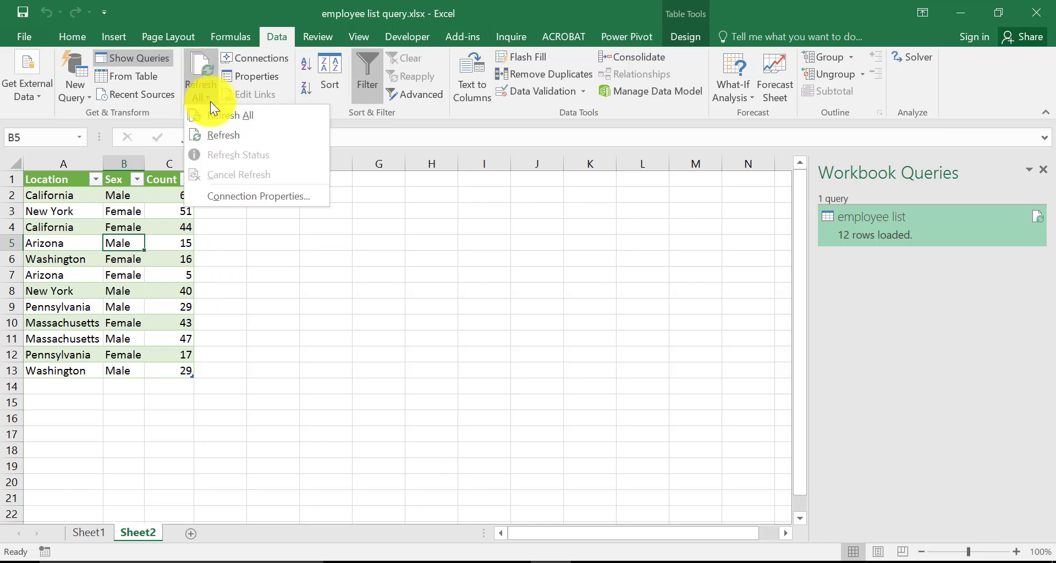
left_click(221, 134)
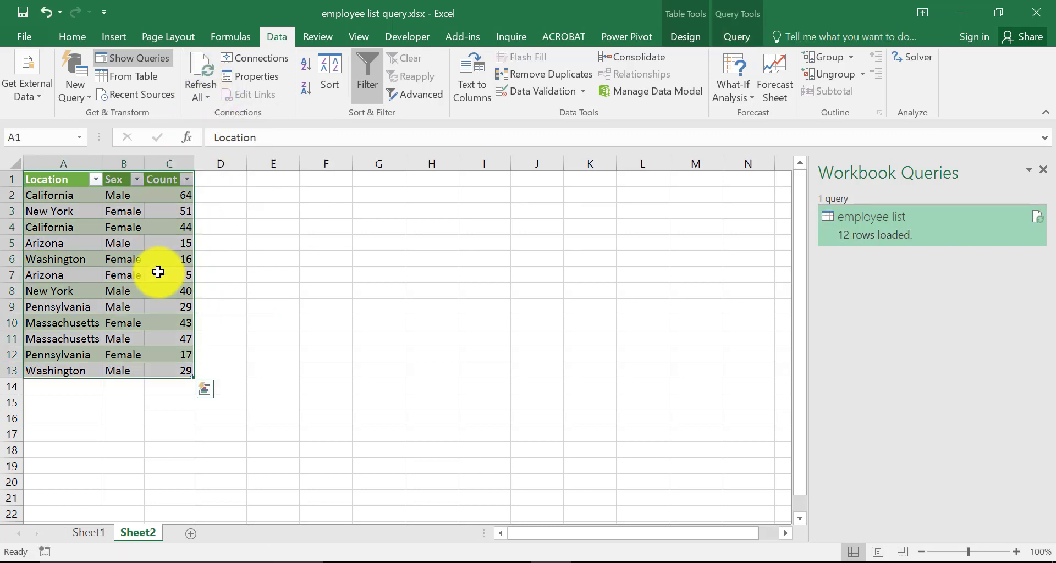
left_click(142, 258)
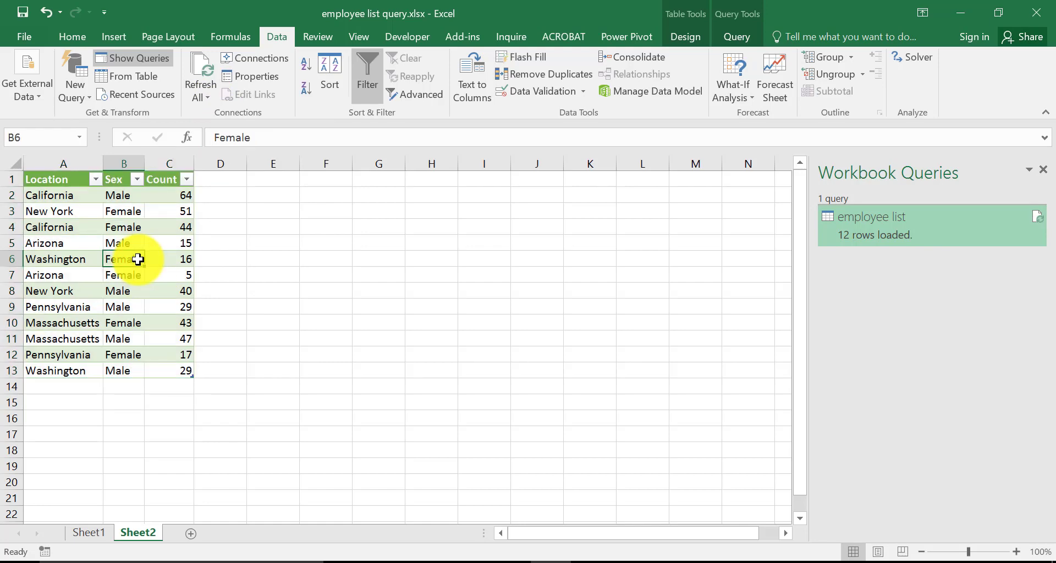